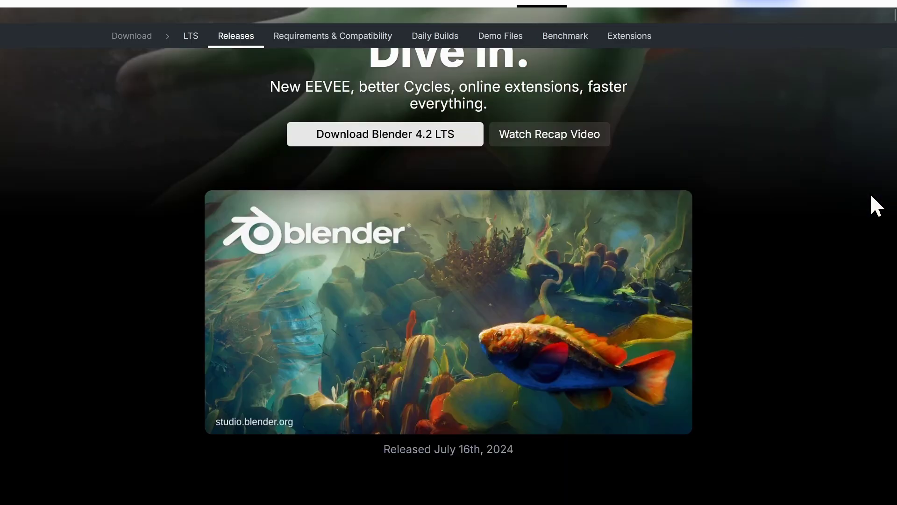
Step: Look through the new features on the Blender 4.2 LTS release page
scroll(858, 222, down, 9)
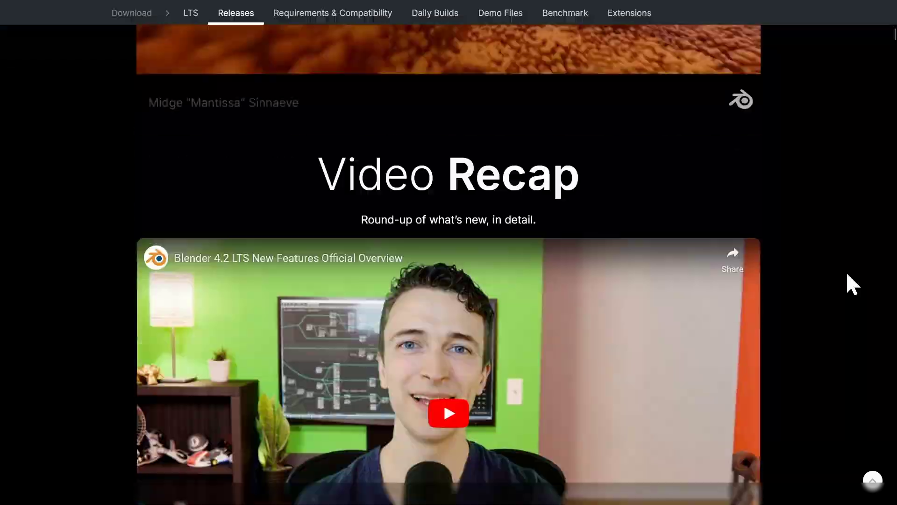
scroll(847, 274, down, 20)
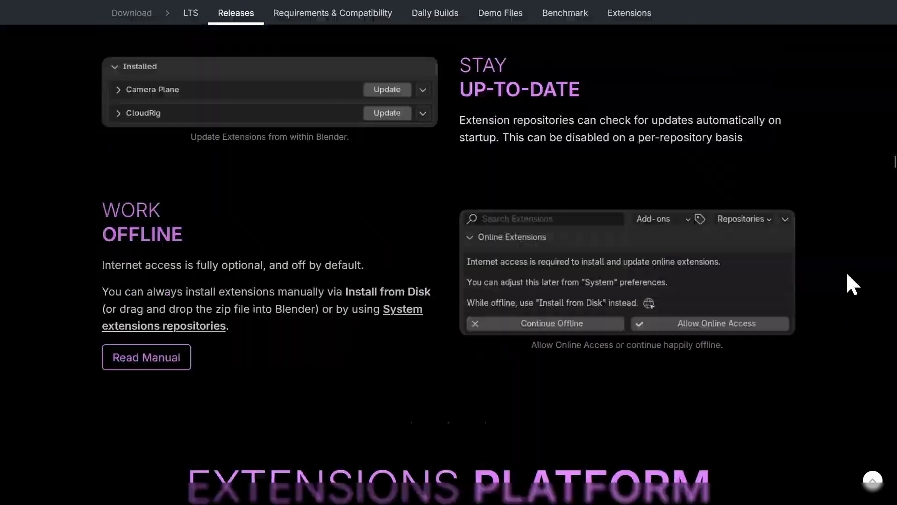
scroll(847, 274, down, 20)
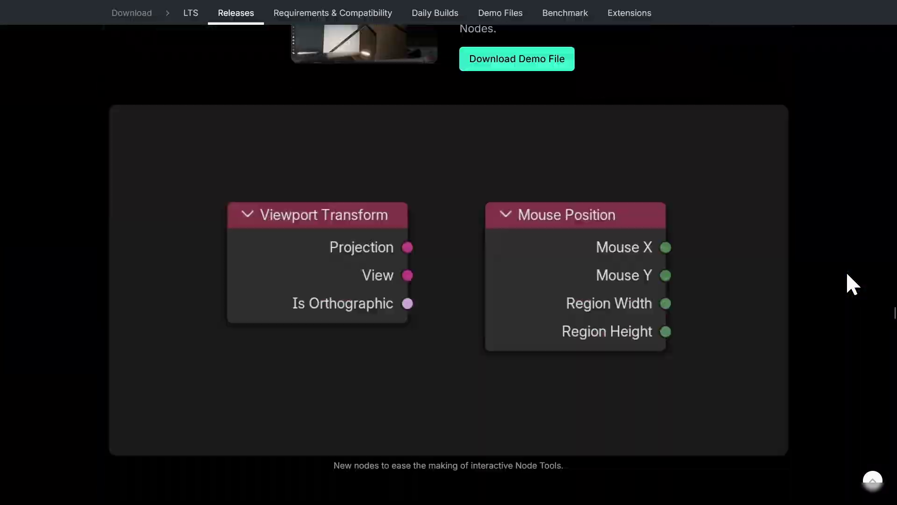
scroll(847, 282, down, 20)
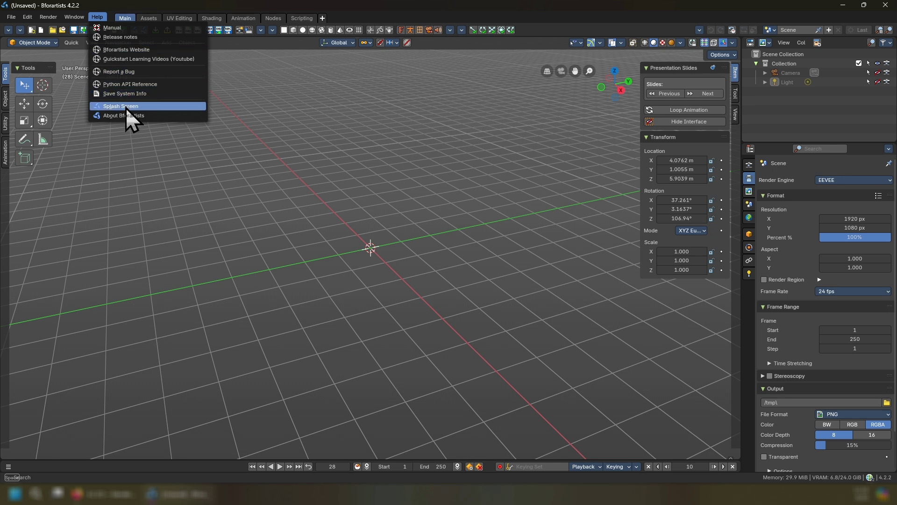
Step: Switch to Bforartists and show its splash screen
click(125, 108)
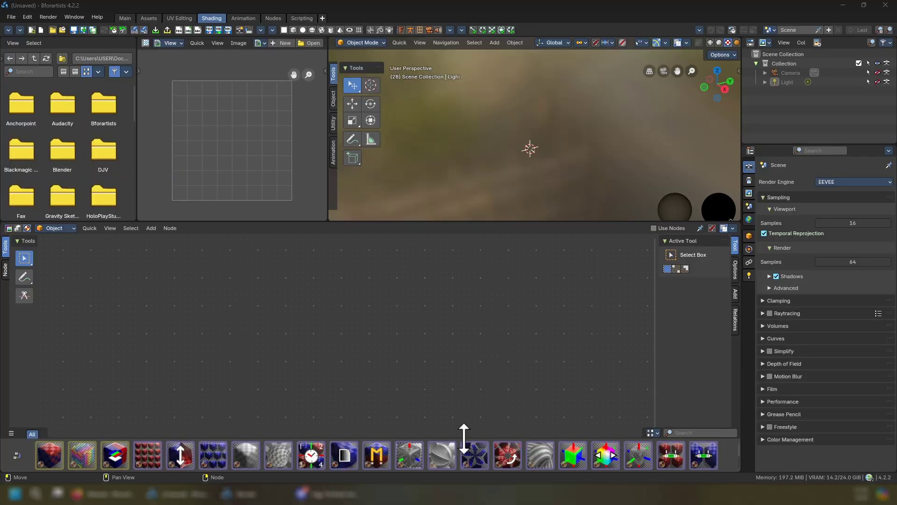
Step: Enlarge the asset shelf in the Shading workspace's node editor and reveal the asset shelf in the 3D viewport
drag(464, 422, 475, 396)
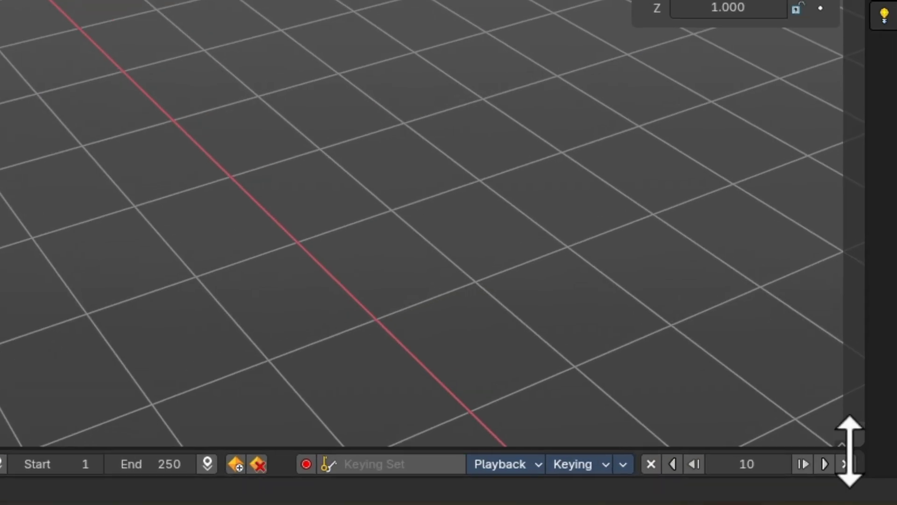
drag(849, 452, 847, 441)
Step: Place several model assets from the 3D viewport's asset shelf into the scene
drag(389, 367, 429, 89)
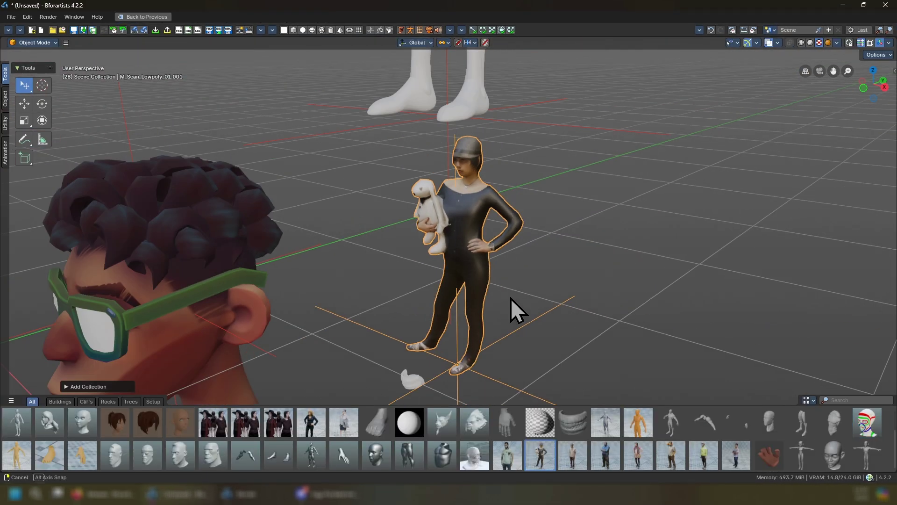
drag(671, 455, 603, 260)
drag(736, 454, 299, 269)
scroll(381, 216, down, 4)
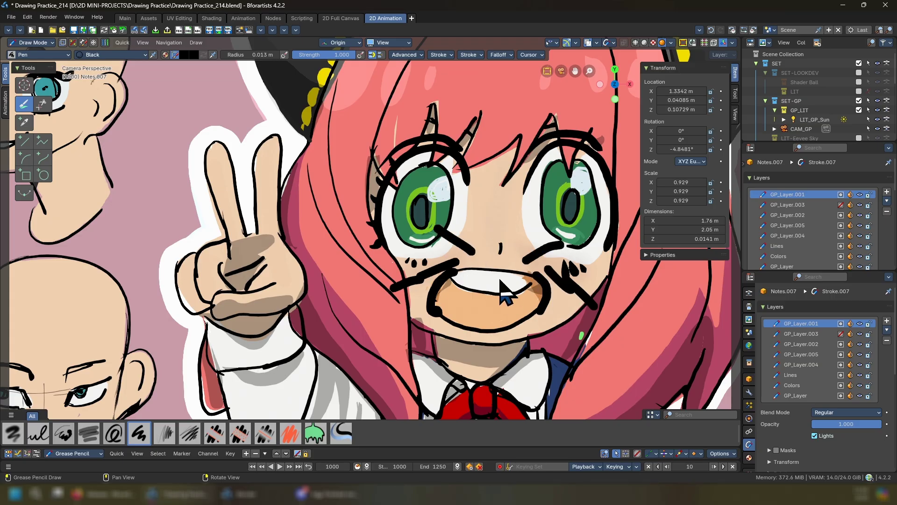
Step: Draw a short Pen stroke on the pink-haired character's mouth, and save the Pen brush as an asset in the Brushes/Grease Pencil Draw catalog
drag(501, 280, 509, 284)
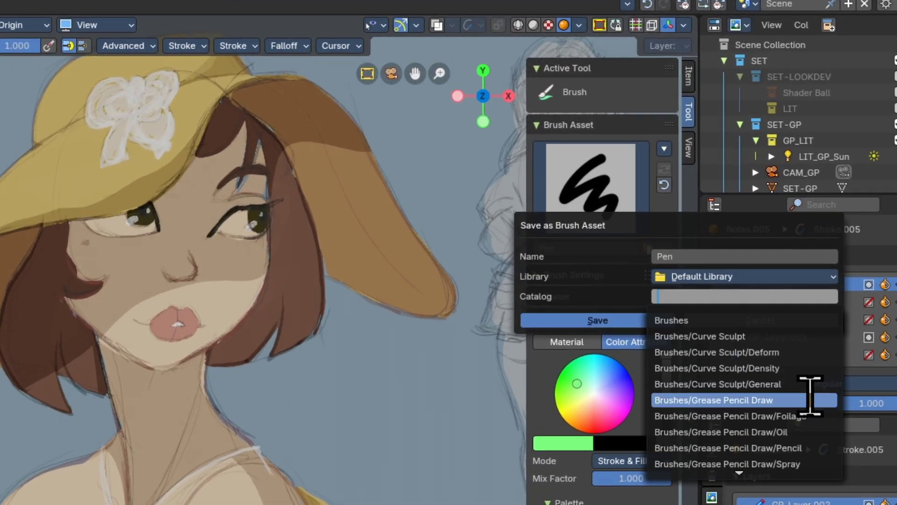
click(810, 399)
click(627, 321)
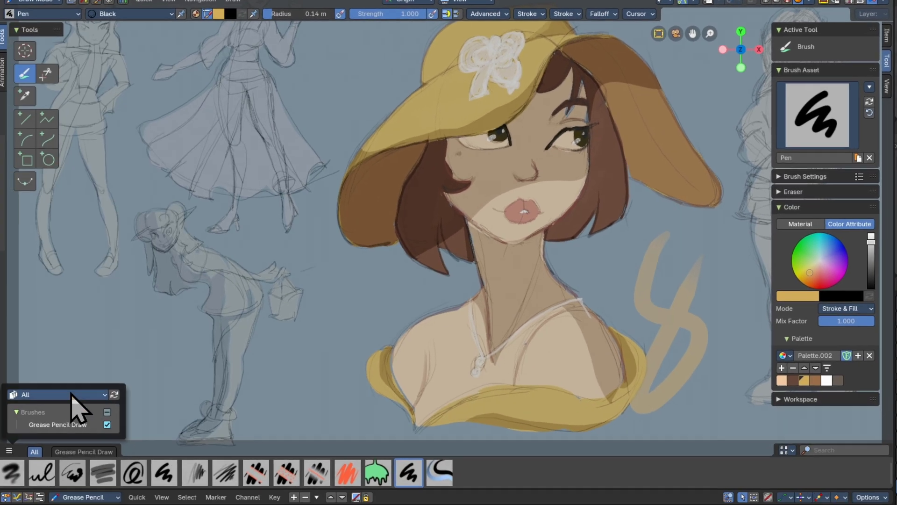
Step: Show the Grease Pencil Draw catalog in the asset shelf and duplicate the Pen brush asset as Pen2
click(58, 424)
click(858, 157)
click(837, 192)
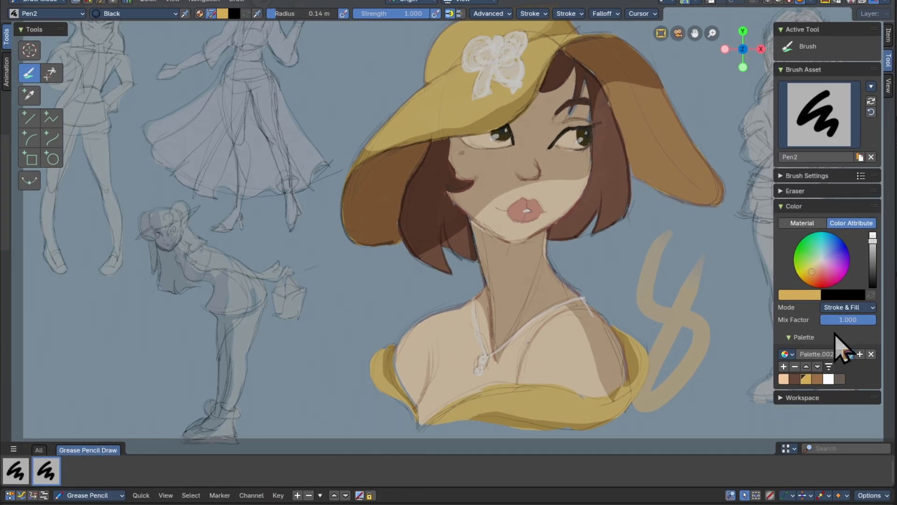
Step: Save the current brush settings to the Pen2 brush asset
click(872, 101)
double_click(834, 356)
ctrl+scroll(310, 445, up, 3)
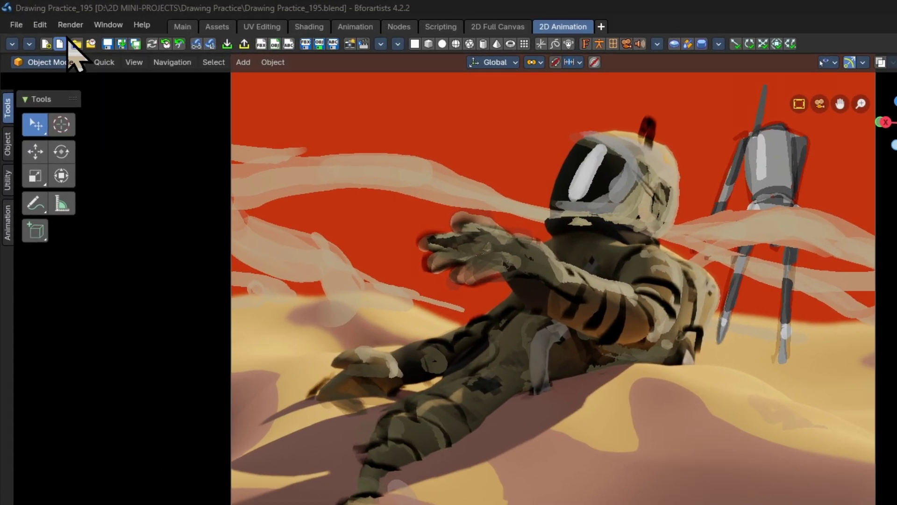
Step: Open the preferences and show the Extensions section
click(44, 10)
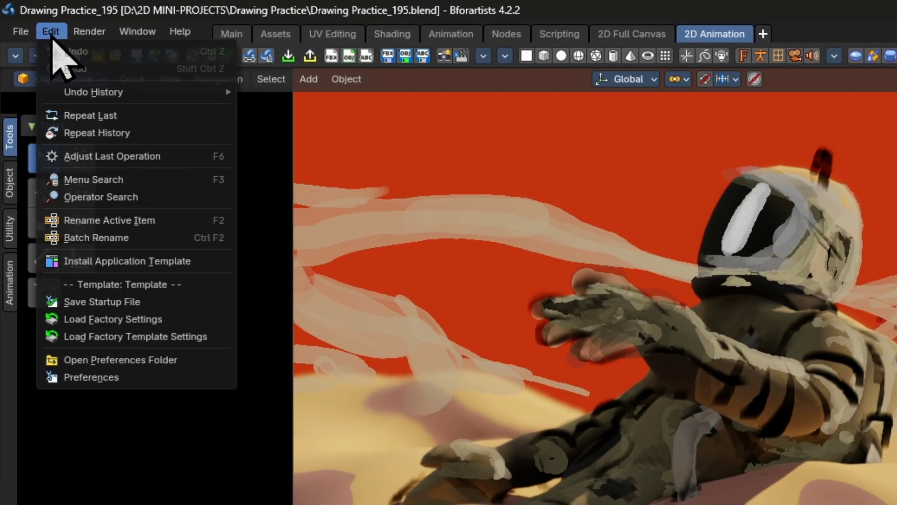
click(110, 396)
click(86, 159)
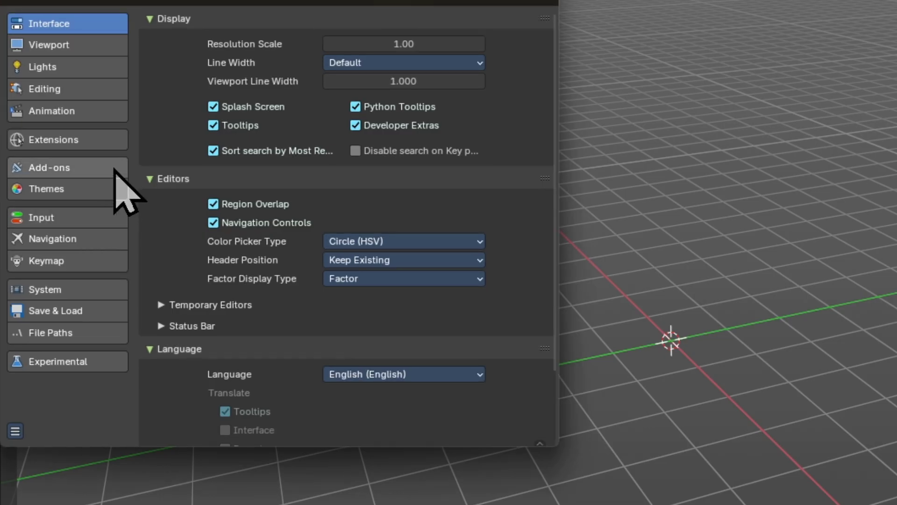
click(87, 143)
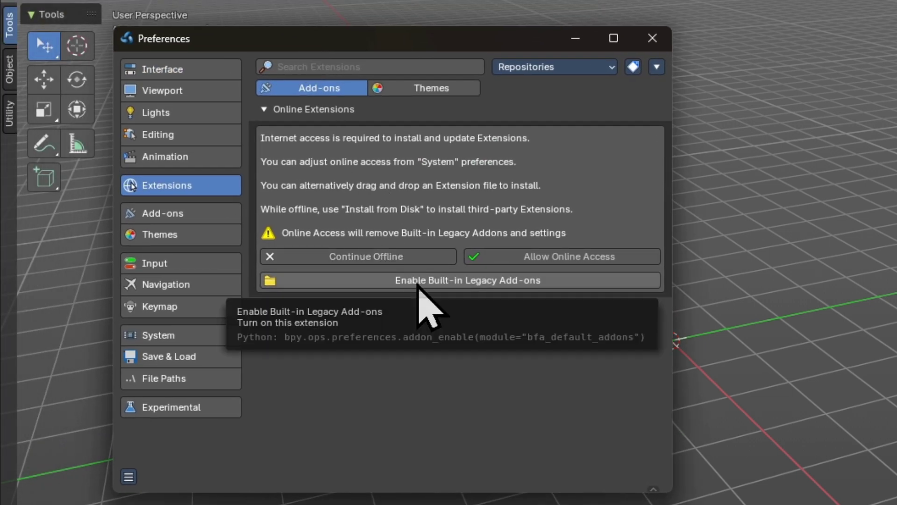
Step: Enable the Built-in Legacy Addons and Extensions add-on
click(418, 282)
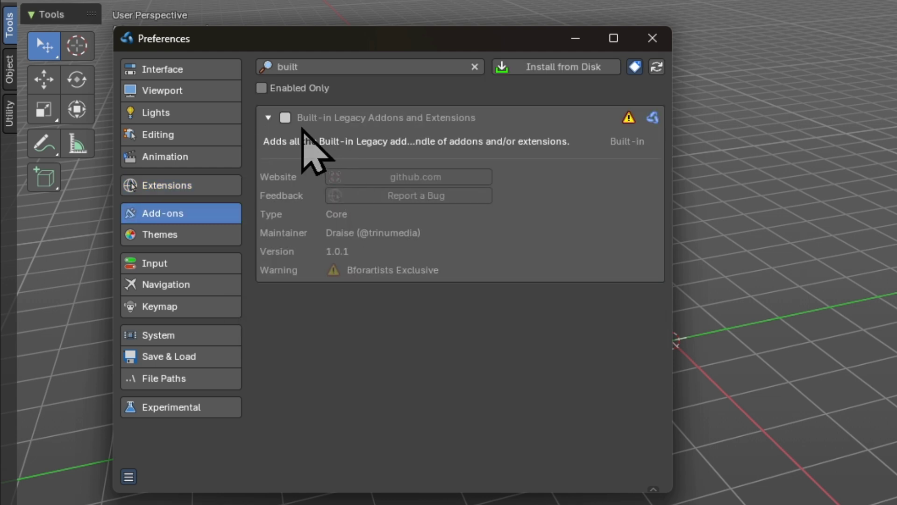
click(285, 117)
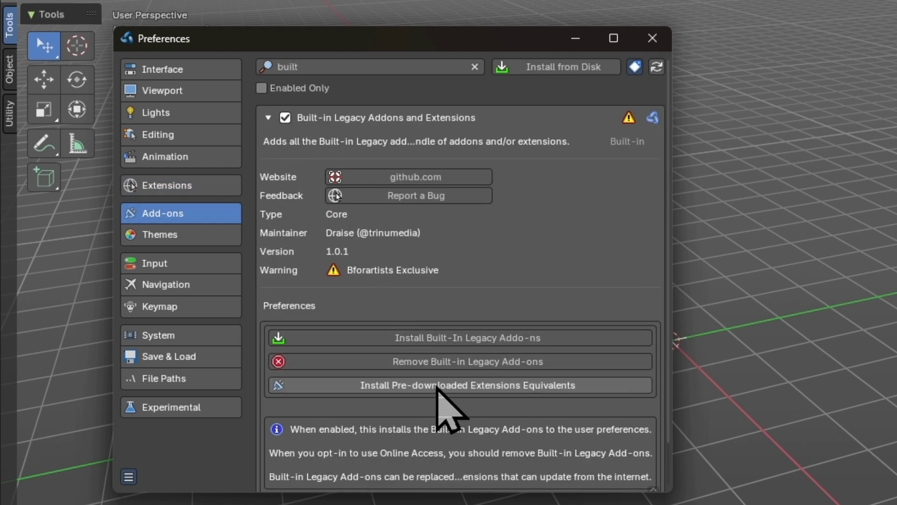
Step: Install the pre-downloaded extension equivalents and remove the built-in legacy add-ons
click(439, 380)
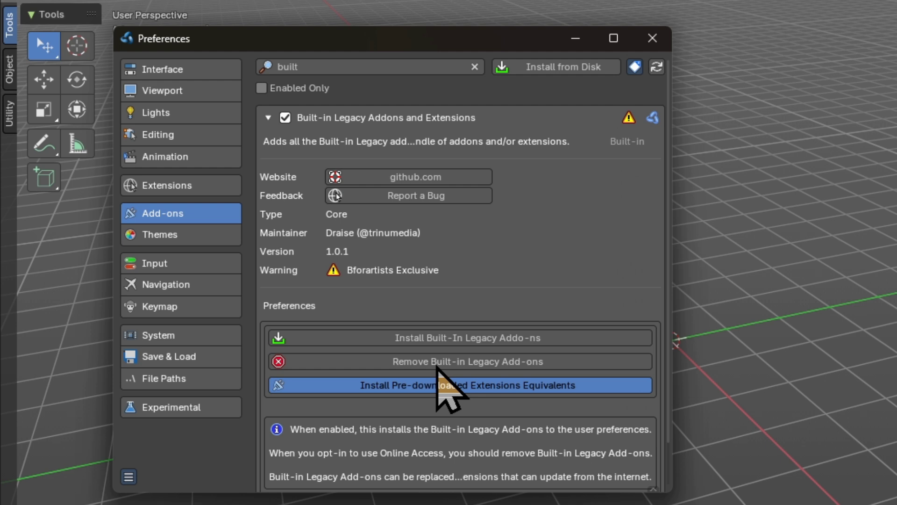
click(425, 363)
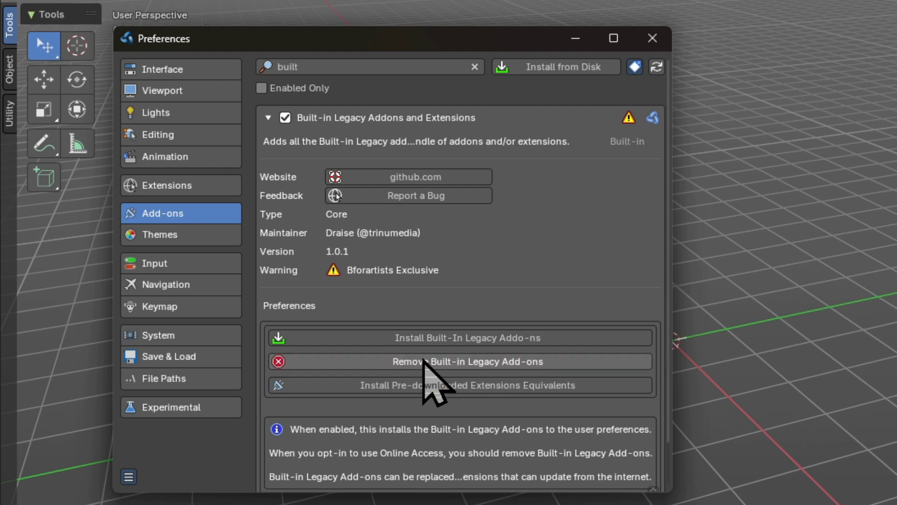
Step: Clear the search filter in the Extensions section and look through the list of extensions
click(191, 185)
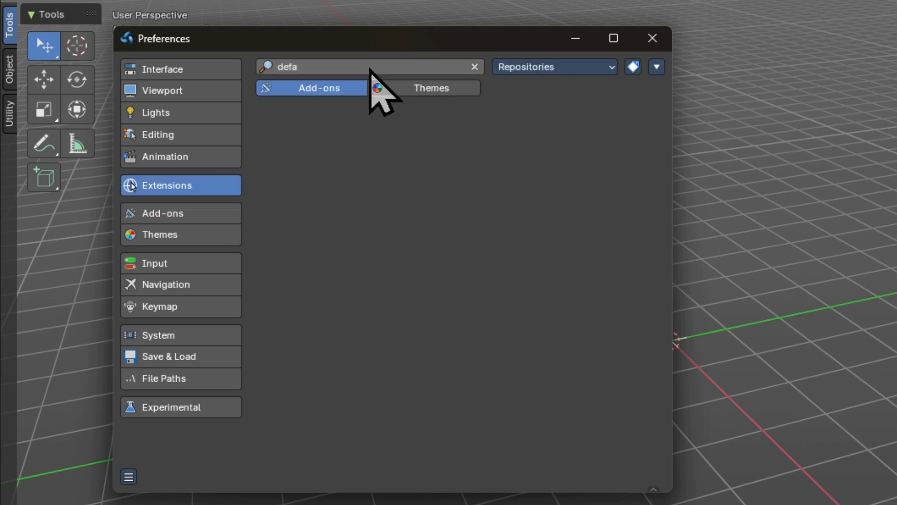
click(475, 67)
scroll(410, 197, down, 15)
scroll(407, 191, down, 10)
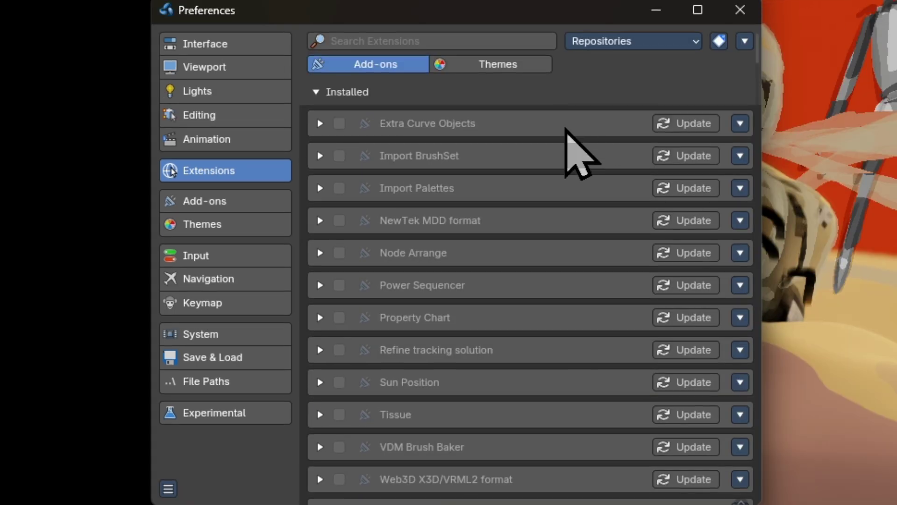
Step: Toggle the Extra Curve Objects extension on and off, expand its details and uninstall it
click(340, 123)
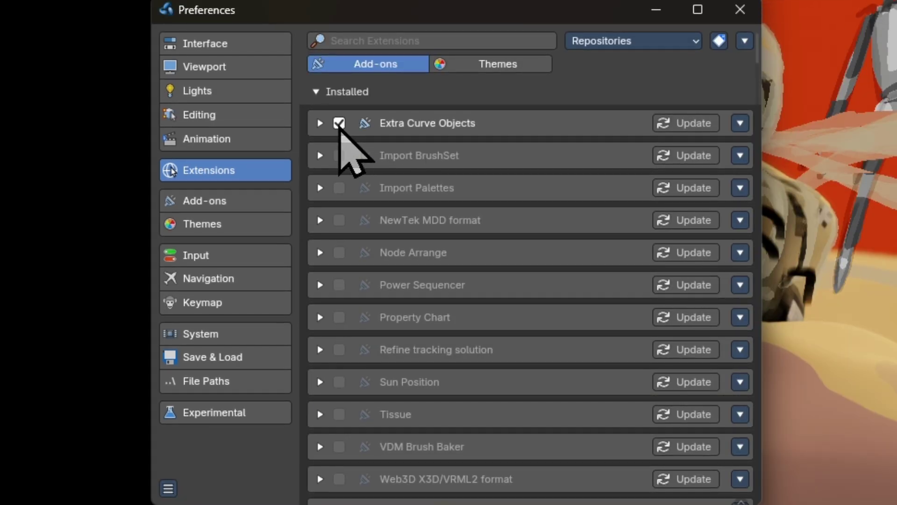
click(339, 123)
click(322, 124)
click(725, 153)
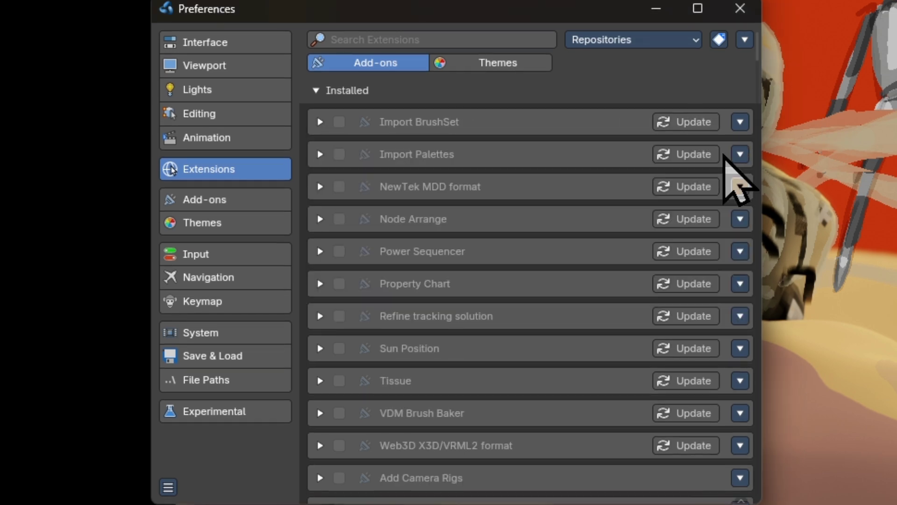
Step: Show the list of add-ons in the preferences
click(259, 203)
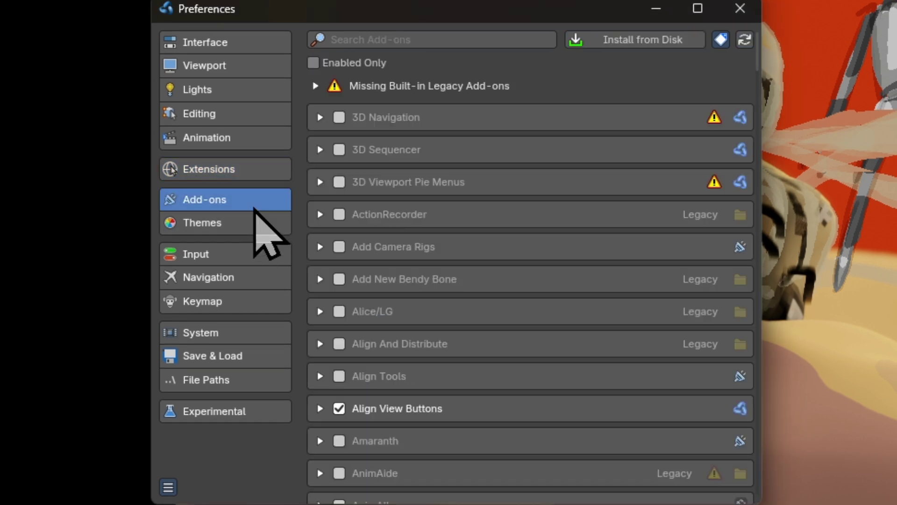
click(328, 348)
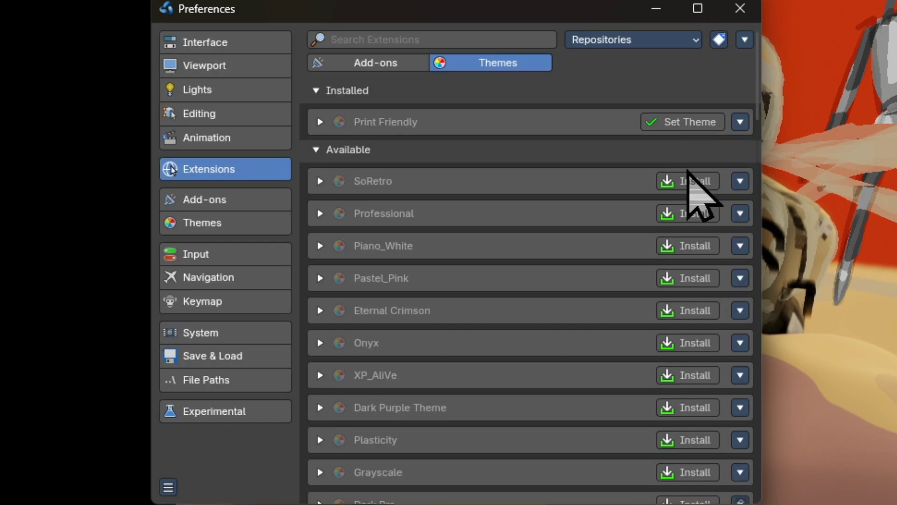
Step: Install the SoRetro theme extension and try SoRetro and Print Friendly as the interface theme
click(688, 178)
click(685, 154)
click(677, 122)
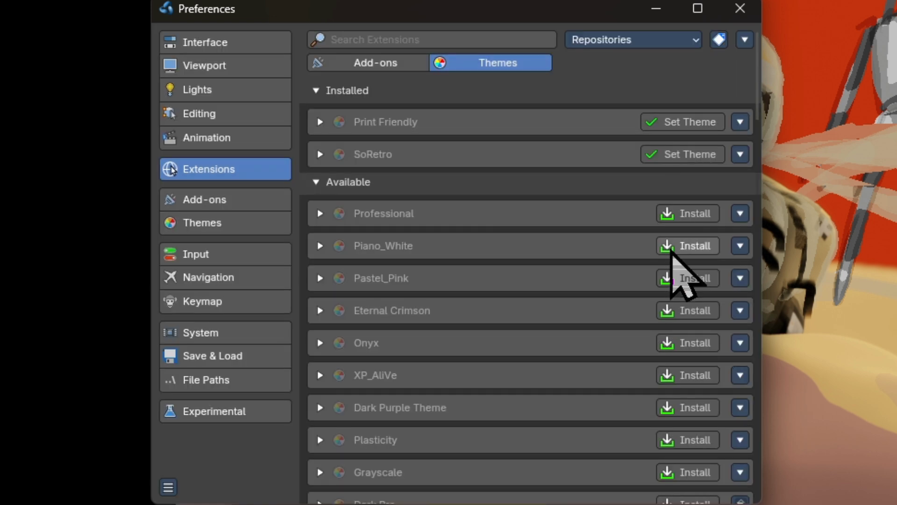
Step: Install the Eternal Crimson theme, set it as the interface theme, and install Dark Purple Theme
click(678, 311)
click(678, 123)
click(689, 408)
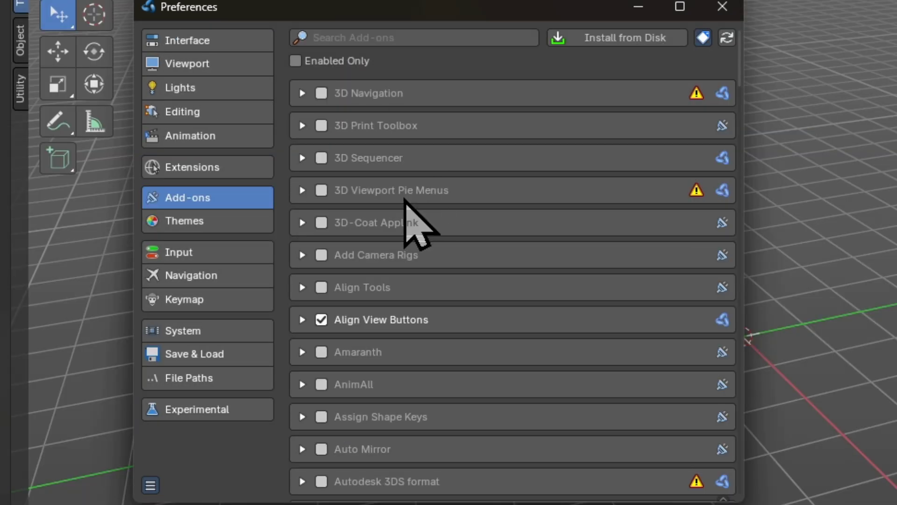
Step: Uninstall the 3D-Coat Applink add-on and go back to the Extensions section
click(304, 223)
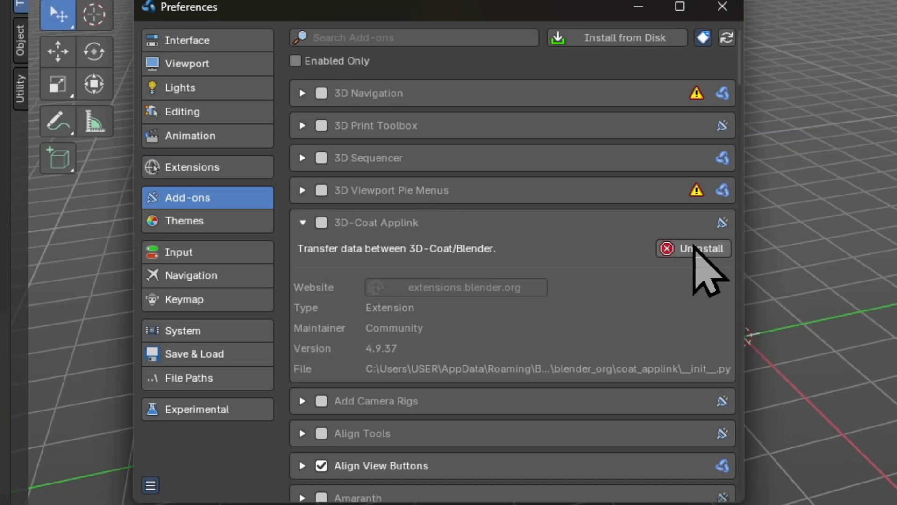
click(696, 249)
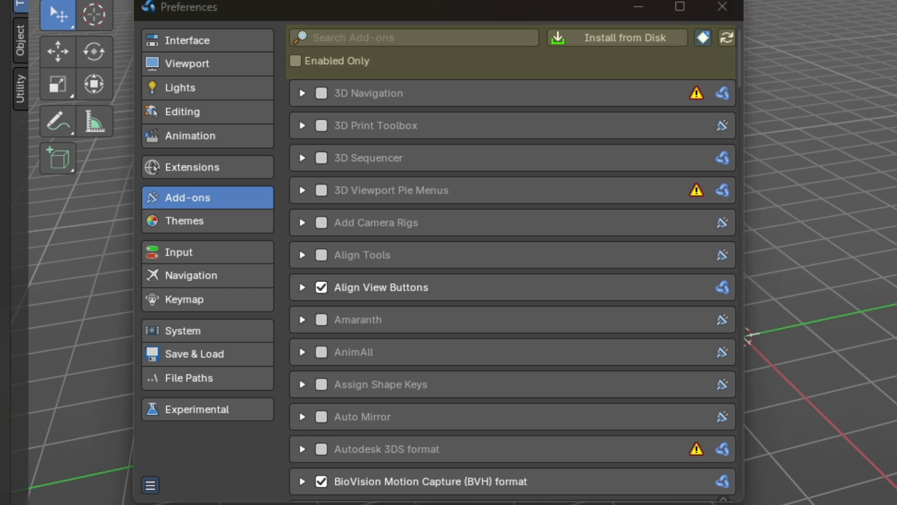
click(154, 168)
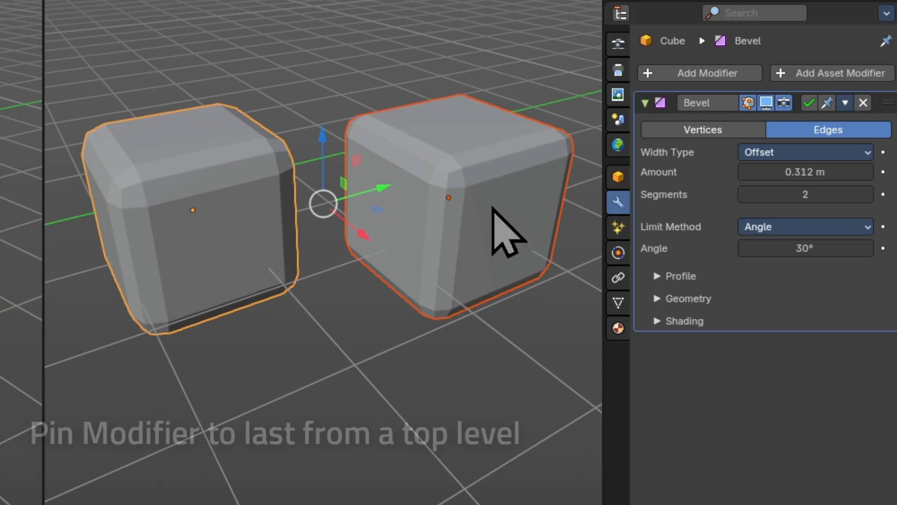
Step: Apply Shade Auto Smooth to the two selected cubes, with a Smooth by Angle value of 28° and Ignore Sharpness enabled
right_click(394, 201)
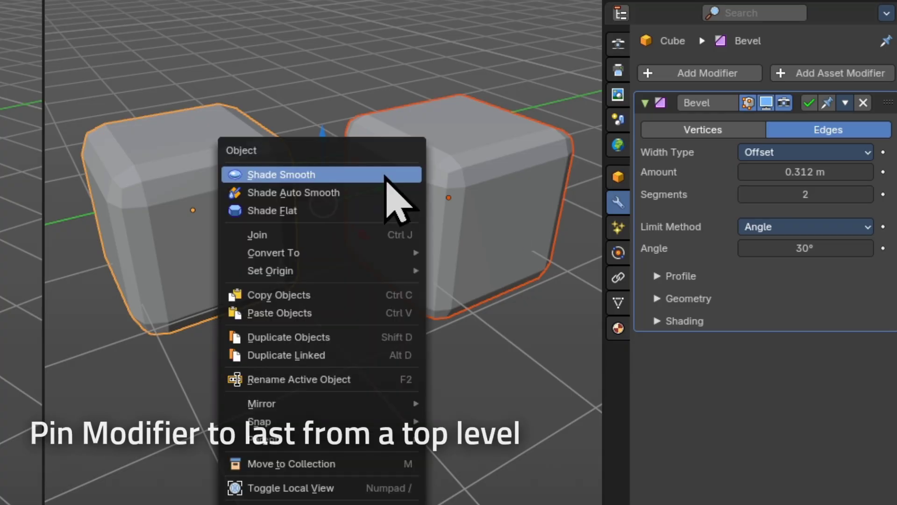
click(379, 220)
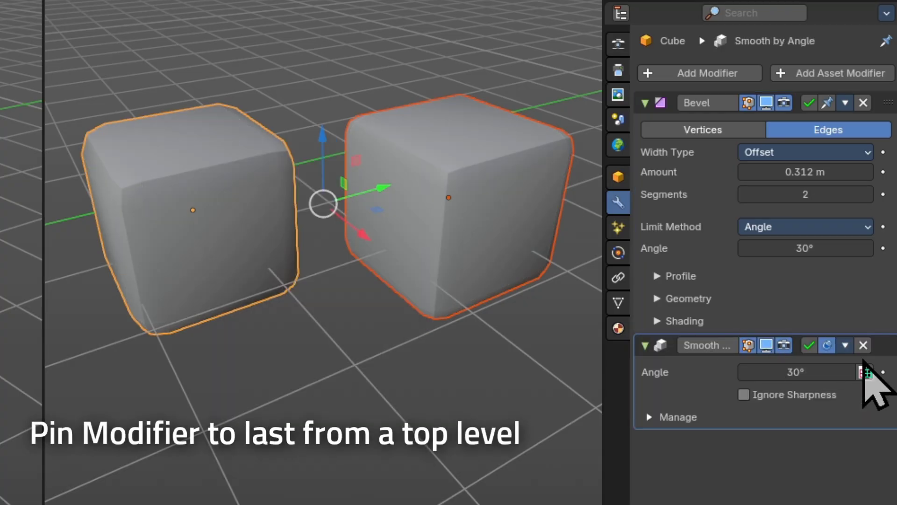
drag(827, 361, 816, 361)
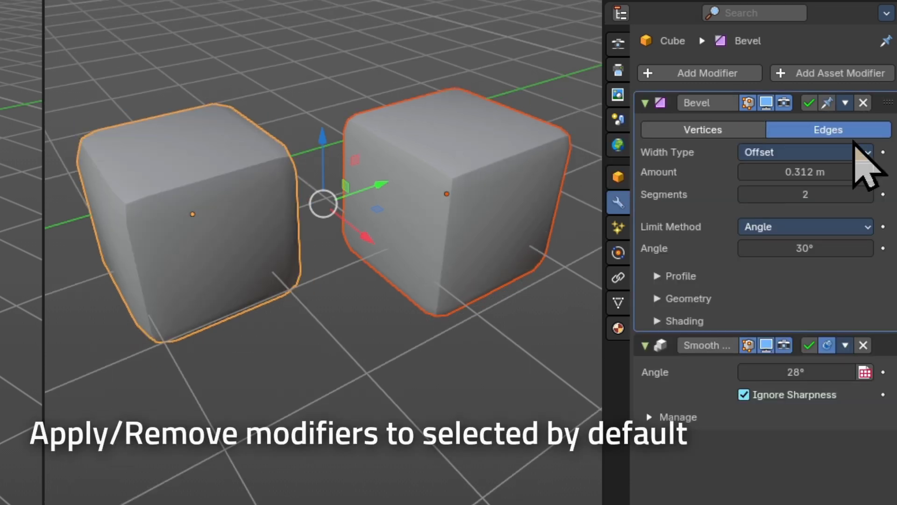
Step: Remove the Bevel modifier from both selected cubes and add a new Bevel modifier to them
click(864, 103)
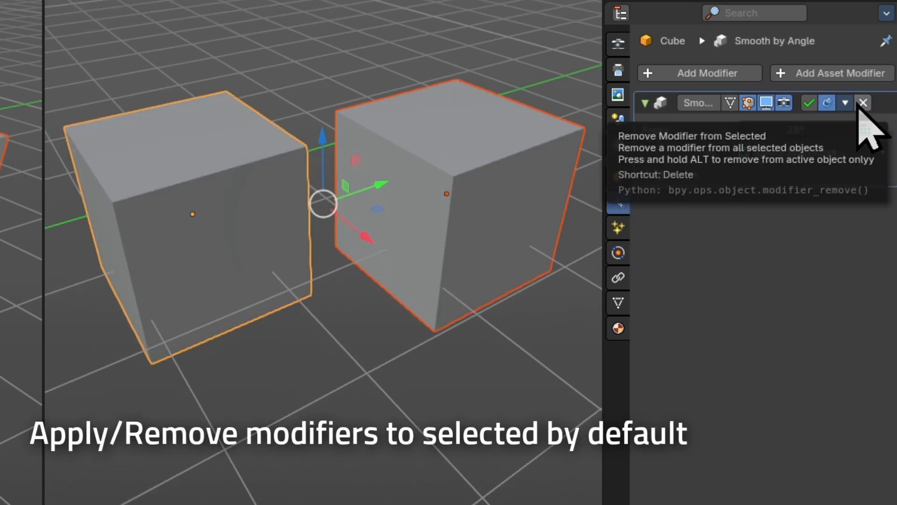
click(743, 74)
click(551, 72)
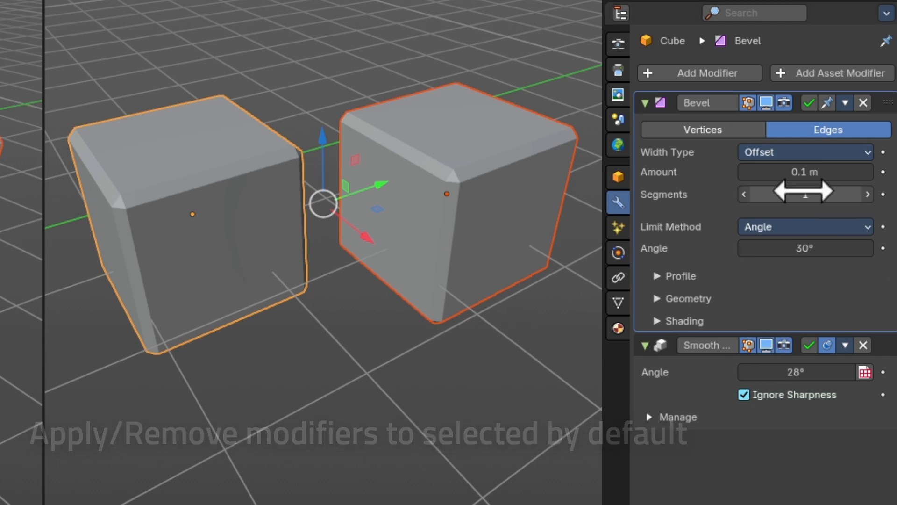
Step: Set the Bevel on both selected cubes to 0.312 m with 2 segments, and adjust their shared Smooth by Angle value
alt+drag(820, 193, 874, 193)
click(797, 193)
text(2)
key(alt+Return)
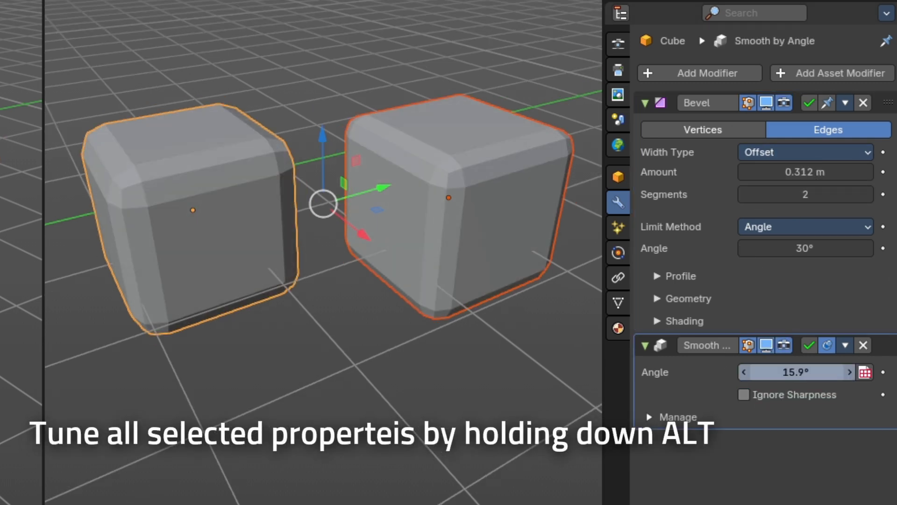
alt+drag(805, 373, 842, 372)
Step: Make SelectionSet the active entry in the armature's bone Selection Sets
click(692, 73)
click(280, 71)
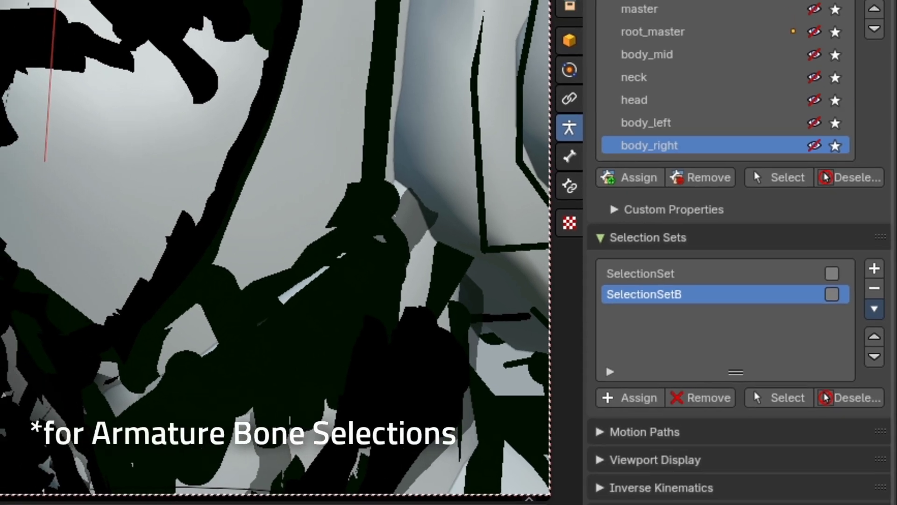
click(654, 267)
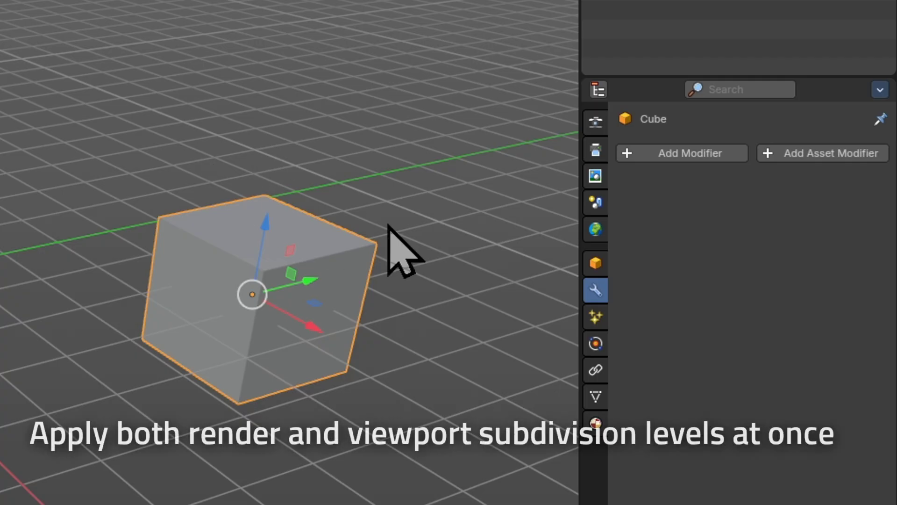
Step: Add a Subdivision modifier to the cube with both the viewport and render levels at 3
click(386, 227)
click(260, 303)
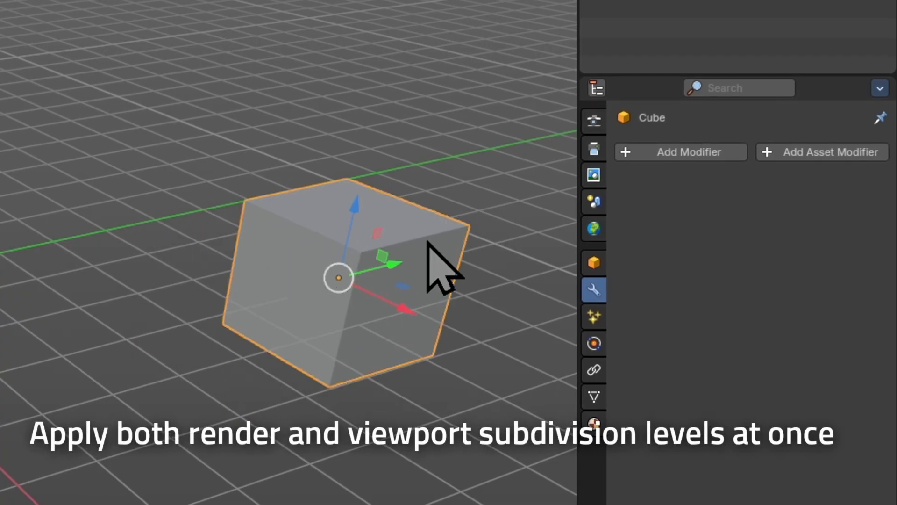
key(ctrl+1)
key(ctrl+2)
key(ctrl+3)
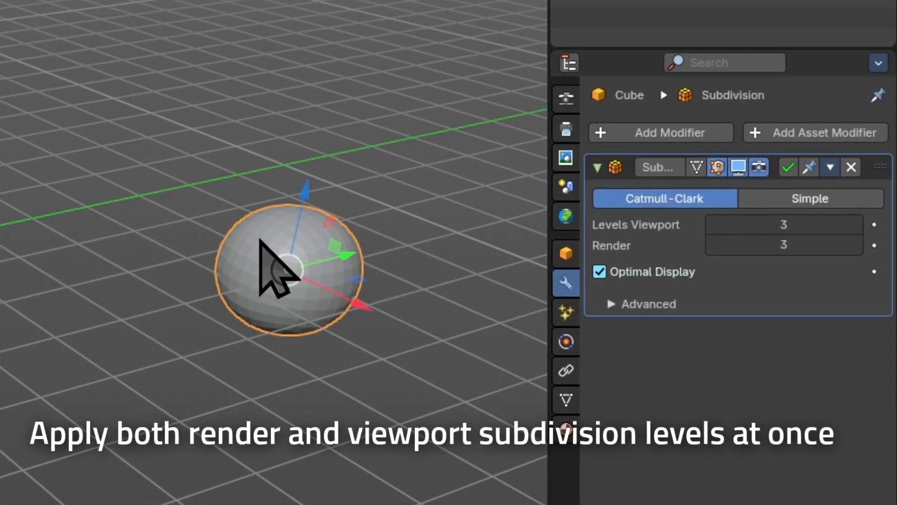
key(ctrl+2)
key(ctrl+3)
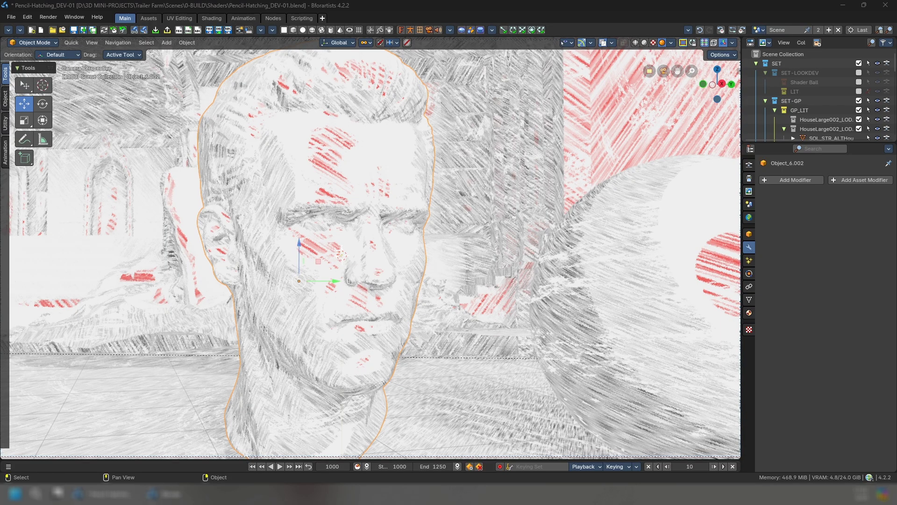
Step: Add a Compositing workspace to the pencil-hatching scene
mouse_move(377, 241)
middle_down()
mouse_move(348, 268)
mouse_move(304, 240)
mouse_move(430, 271)
mouse_move(285, 87)
middle_up()
click(322, 18)
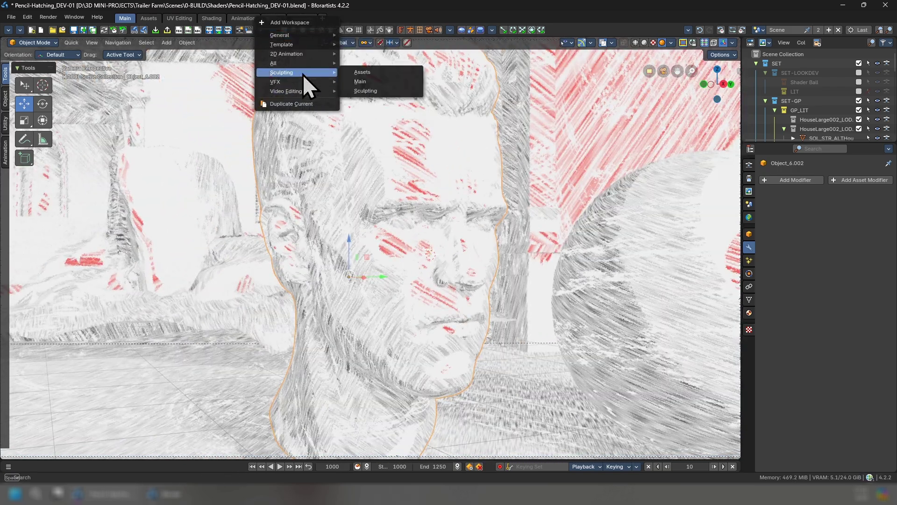
mouse_move(299, 82)
click(369, 91)
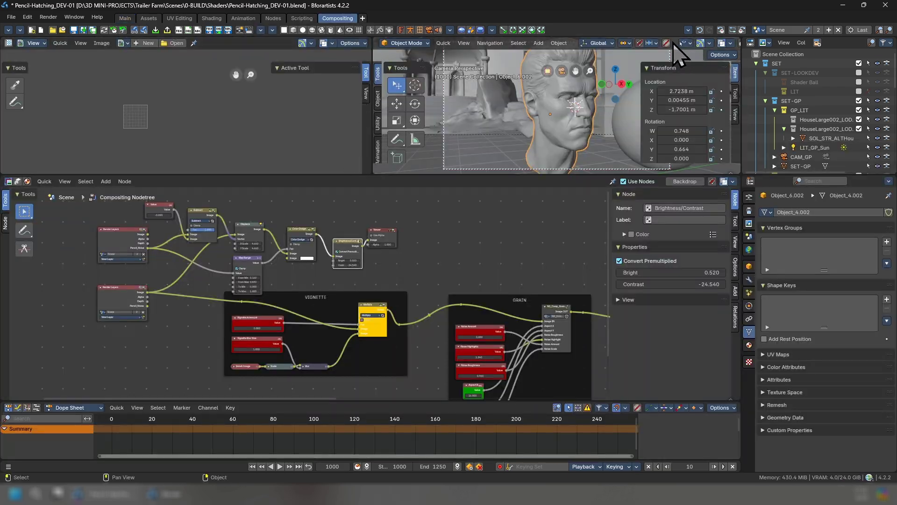
Step: Show the 3D viewport in rendered shading, hide its sidebar and tools, and enlarge it to full width above the compositor
click(717, 43)
click(727, 42)
drag(514, 174, 515, 261)
scroll(277, 342, up, 2)
scroll(277, 342, up, 1)
key(n)
key(t)
scroll(597, 149, up, 2)
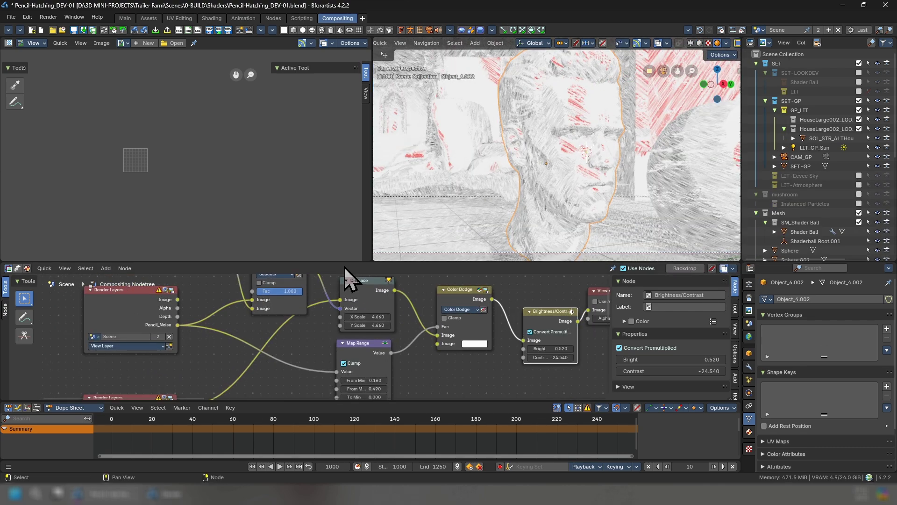
drag(373, 259, 290, 253)
mouse_move(379, 316)
mouse_down()
mouse_move(367, 323)
mouse_move(415, 144)
mouse_move(432, 175)
mouse_move(411, 115)
mouse_move(490, 206)
mouse_up()
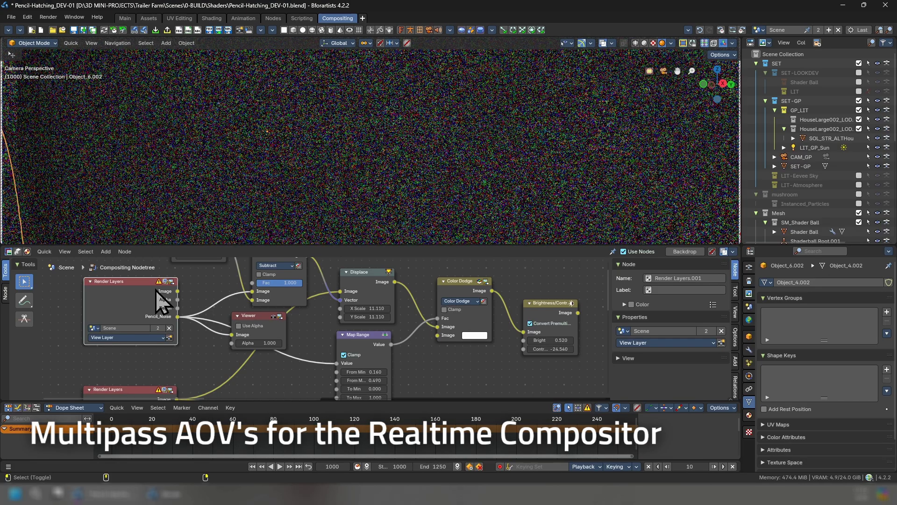
Step: Route the Render Layers image, Subtract, Color Dodge and Brightness/Contrast outputs one after another to the Viewer node
ctrl+shift+click(159, 302)
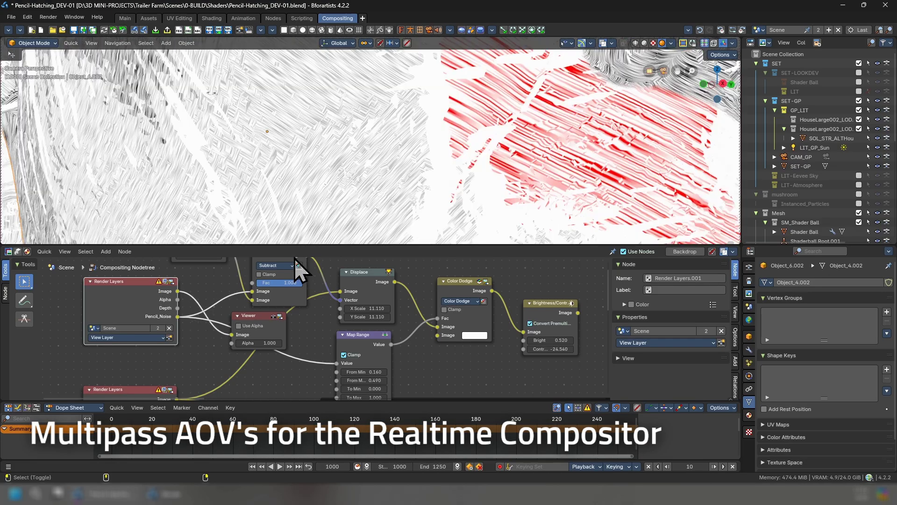
middle_drag(299, 268, 302, 286)
ctrl+shift+click(280, 297)
ctrl+shift+click(485, 325)
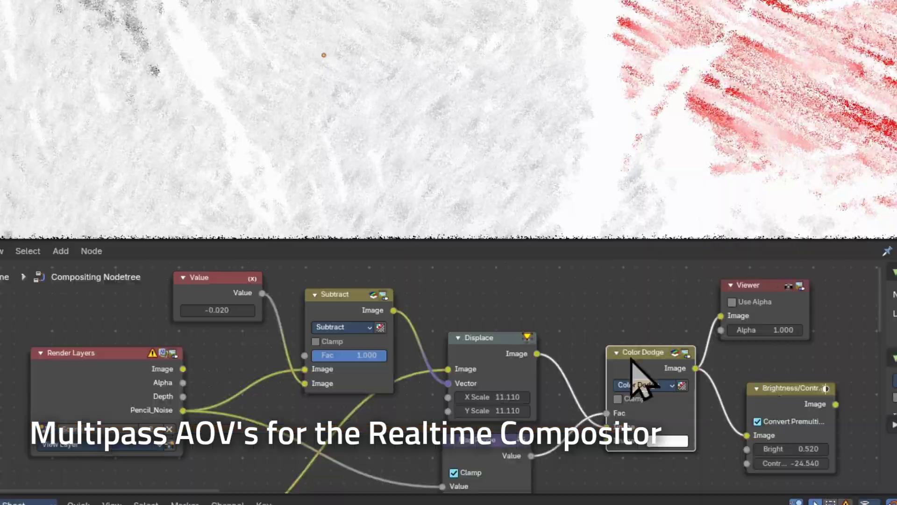
ctrl+shift+click(777, 431)
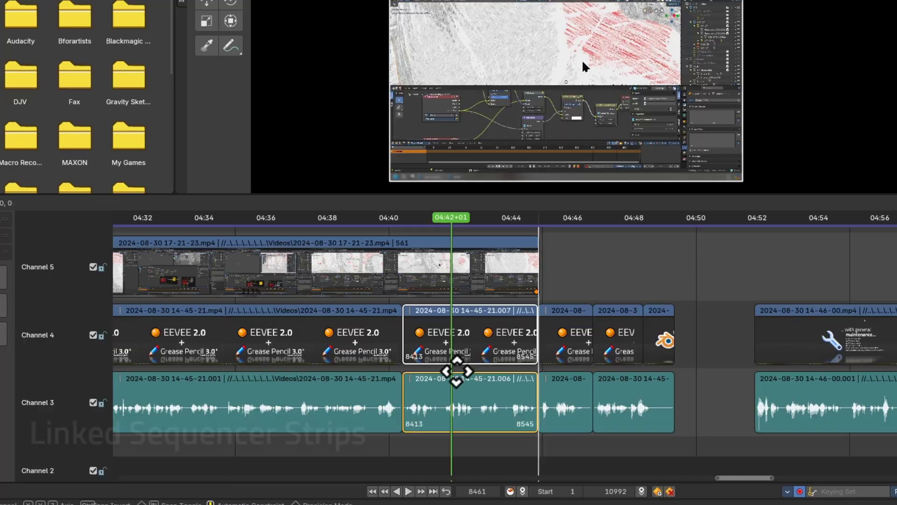
Step: Move the linked EEVEE 2.0 video and audio strips together across channels and along the sequencer timeline
click(580, 348)
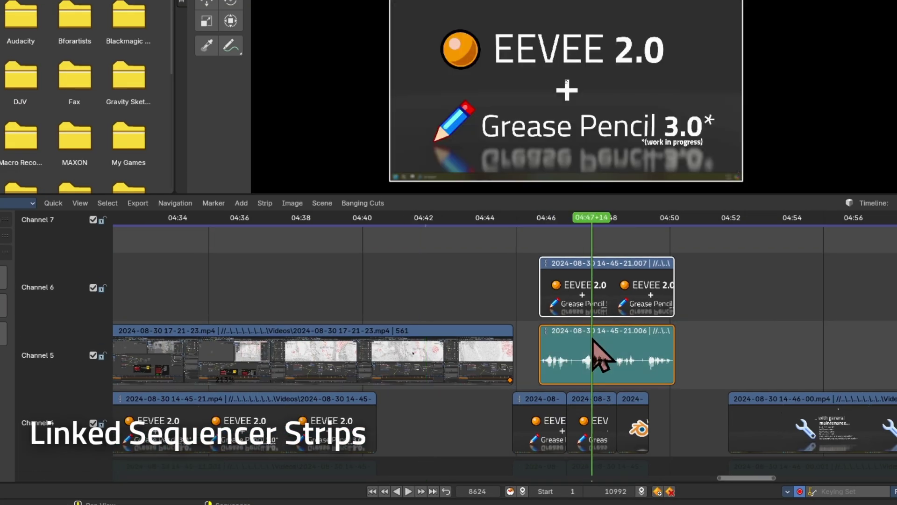
drag(603, 255, 593, 344)
drag(651, 254, 511, 338)
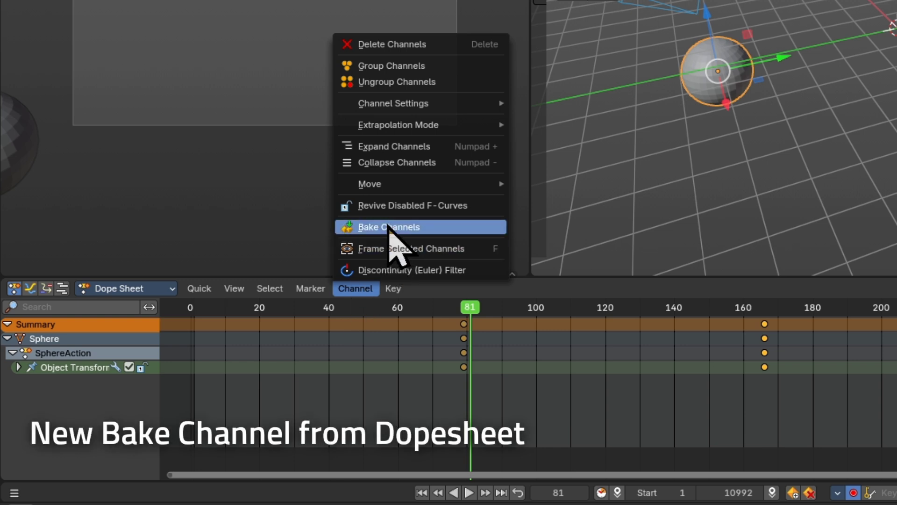
Step: Bake the SphereAction channels in the Dope Sheet and scrub the playhead to frame 108
click(406, 226)
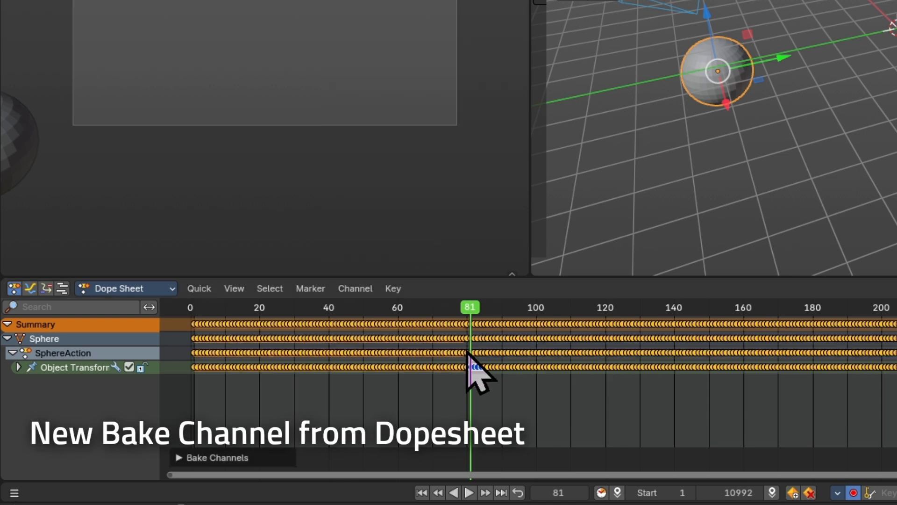
drag(473, 354, 564, 360)
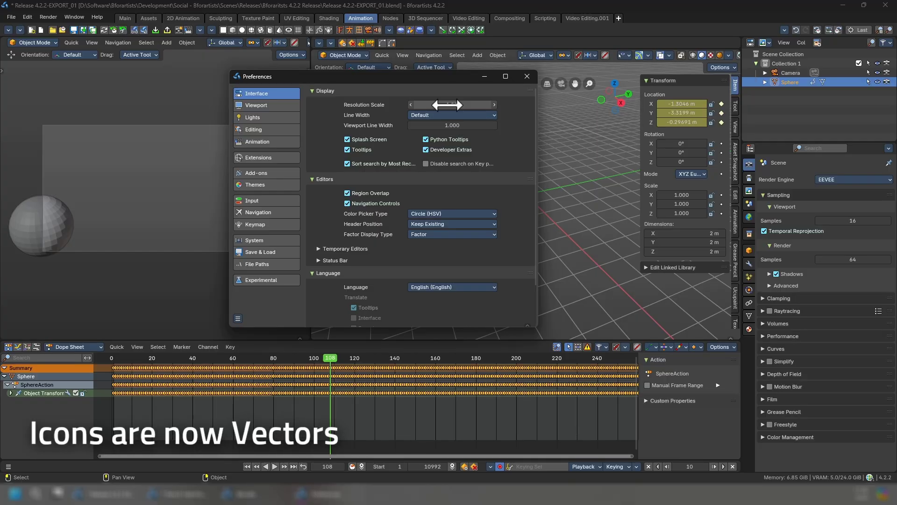
Step: Adjust the interface Resolution Scale in the preferences
mouse_move(448, 104)
mouse_down()
mouse_move(493, 105)
mouse_move(445, 105)
mouse_up()
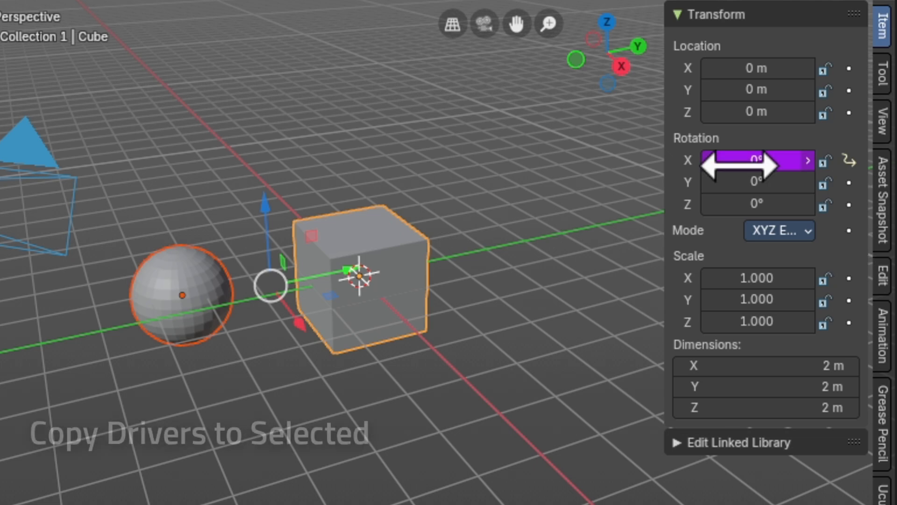
Step: Open the context options of the cube's driven X rotation for copying its driver to the selected sphere
right_click(755, 161)
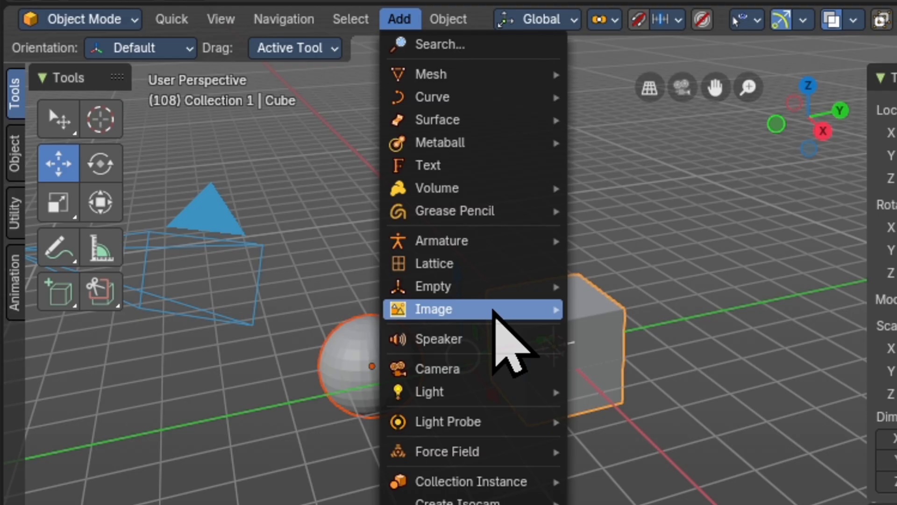
Step: View the image object's single Location F-curve in the Graph Editor
mouse_move(496, 310)
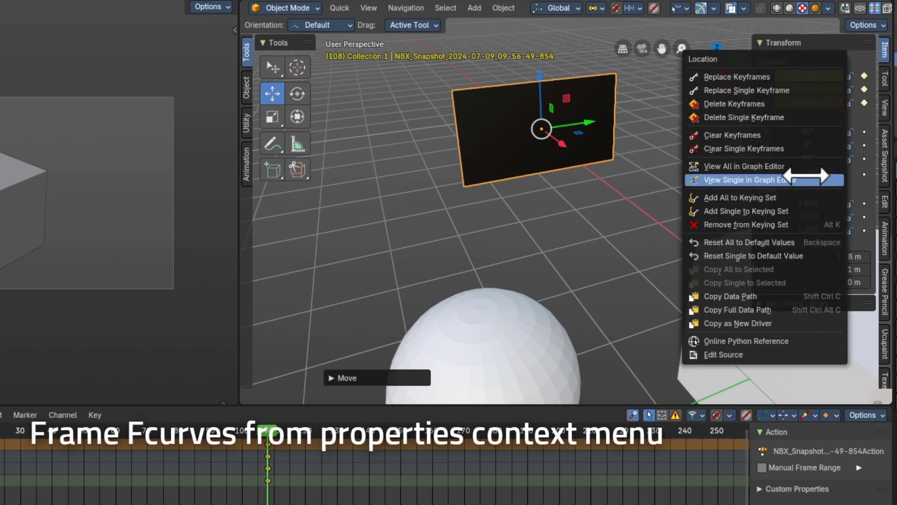
click(808, 180)
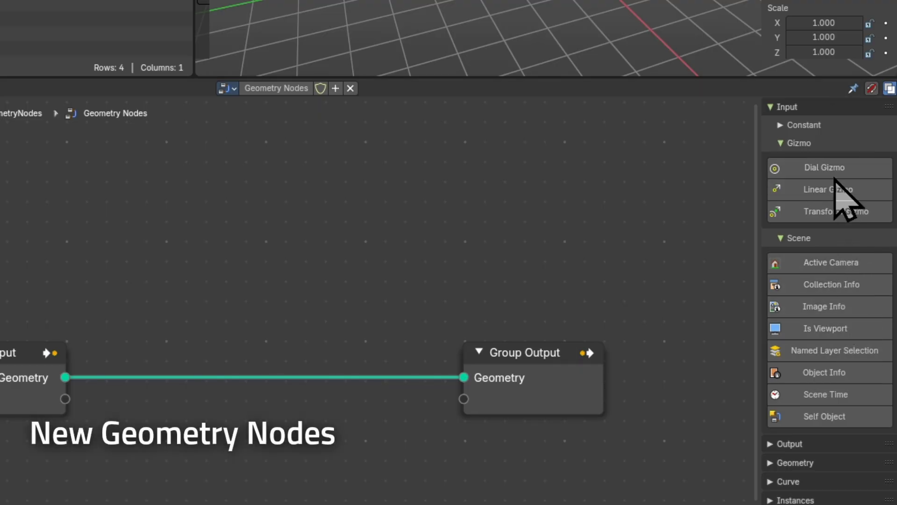
Step: Add Dial Gizmo, Linear Gizmo and Transform Gizmo nodes to the Geometry Nodes tree
drag(831, 170, 474, 198)
drag(828, 190, 666, 209)
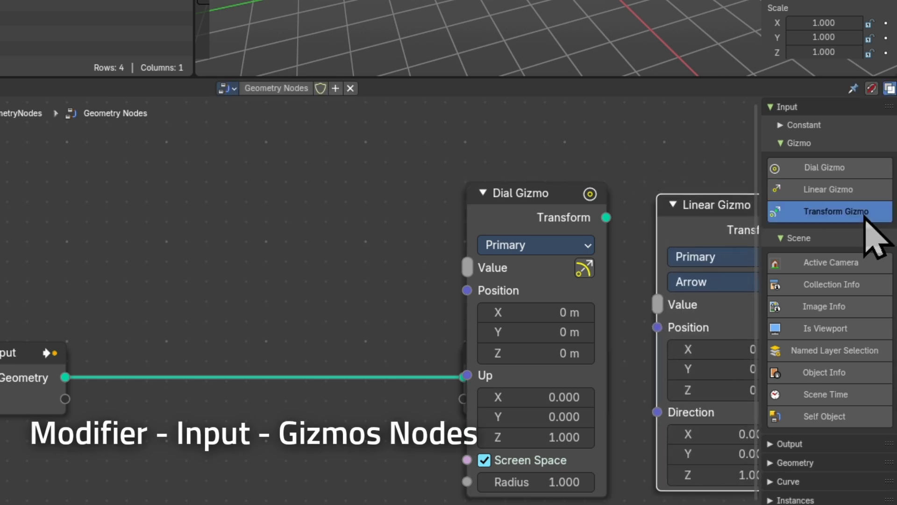
drag(823, 211, 261, 185)
ctrl+scroll(406, 266, right, 5)
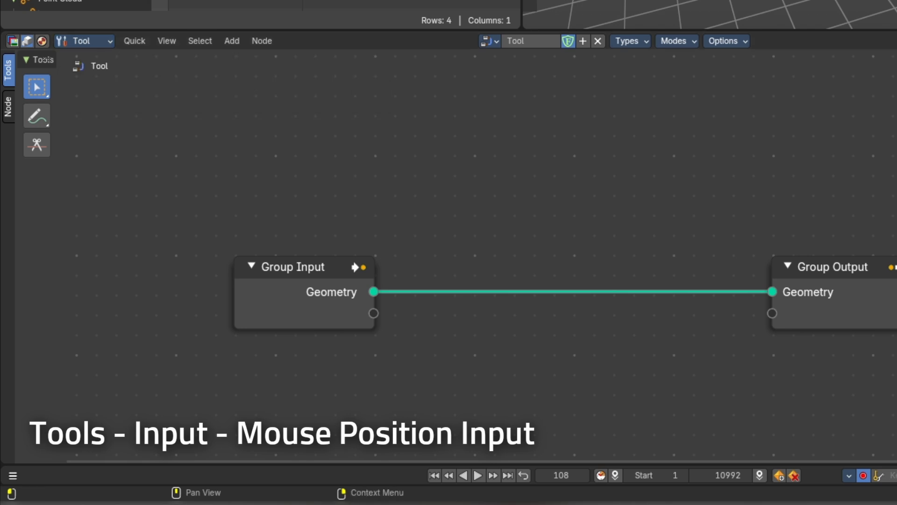
Step: Add a Mouse Position node above the link between Group Input and Group Output in the Tool node tree
key(n)
drag(827, 302, 65, 139)
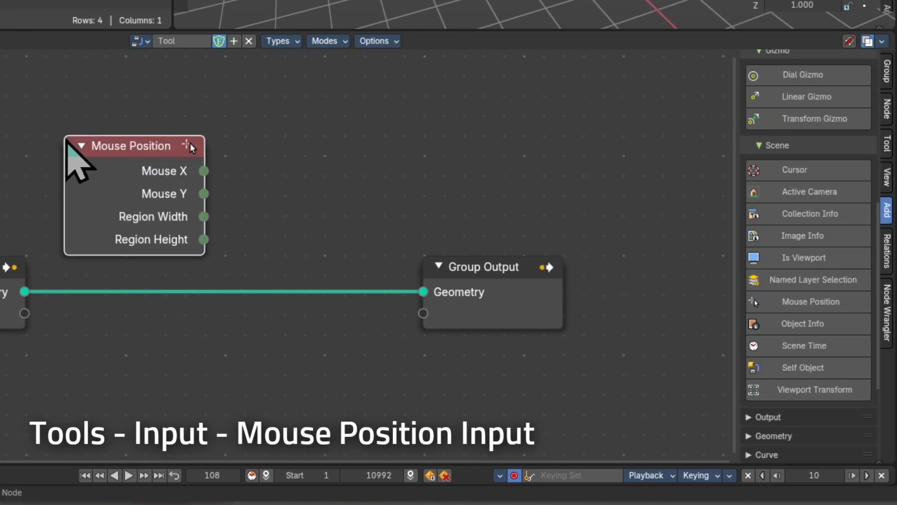
scroll(77, 170, up, 2)
middle_drag(37, 170, 192, 225)
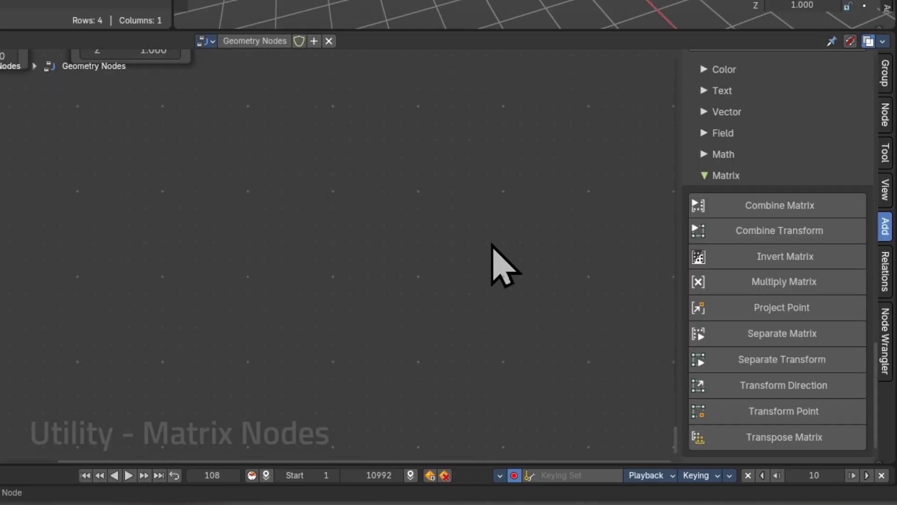
Step: Add Combine Matrix, Combine Transform, Invert Matrix, Multiply Matrix and Project Point nodes to the Geometry Nodes tree
drag(780, 205, 259, 205)
drag(796, 242, 355, 180)
drag(785, 256, 522, 213)
drag(785, 282, 386, 241)
drag(779, 311, 567, 177)
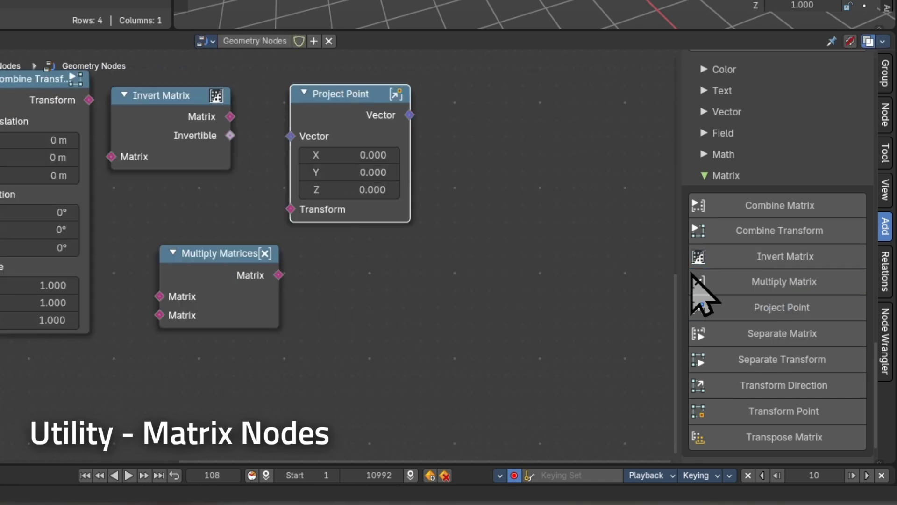
Step: Add Separate Matrix, Separate Transform and Transform Direction nodes beside the other matrix nodes
drag(717, 332, 377, 255)
drag(812, 362, 474, 99)
drag(807, 383, 532, 241)
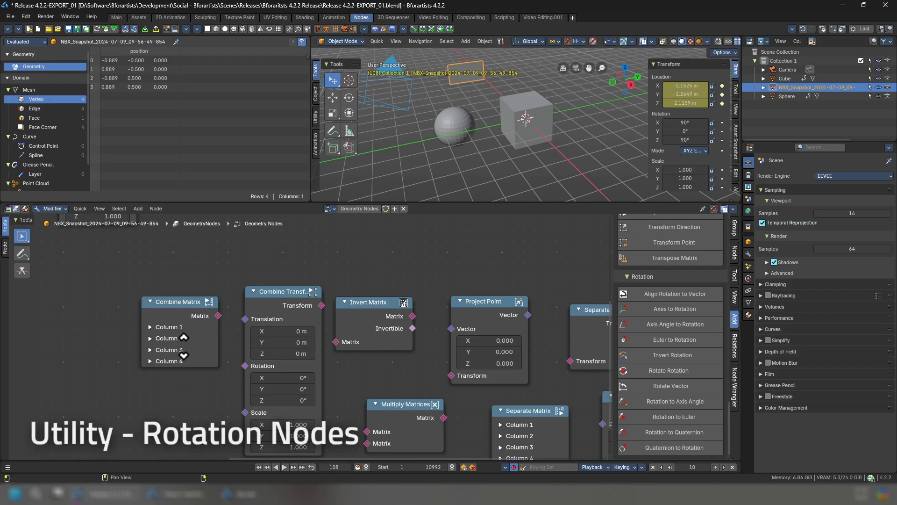
Step: Add Axes to Rotation and Axis Angle to Rotation nodes in the empty area beyond the matrix nodes
ctrl+scroll(164, 294, right, 10)
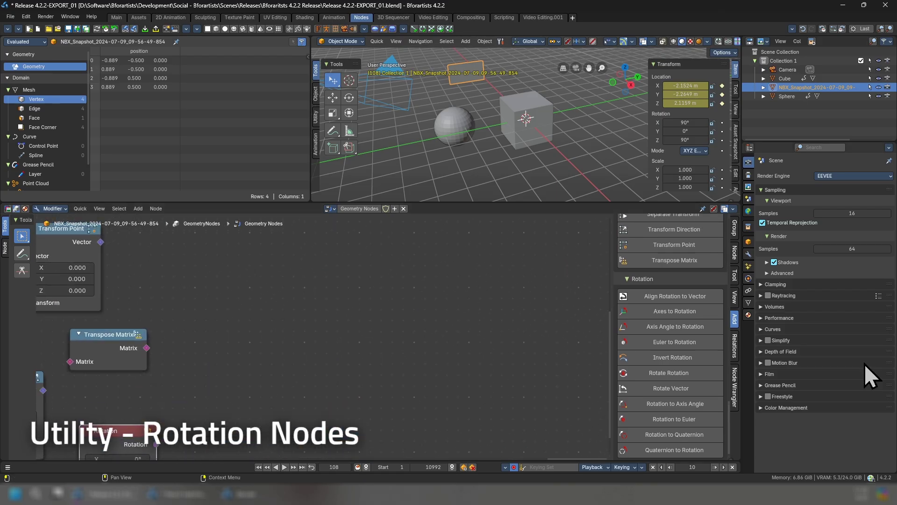
drag(672, 310, 387, 276)
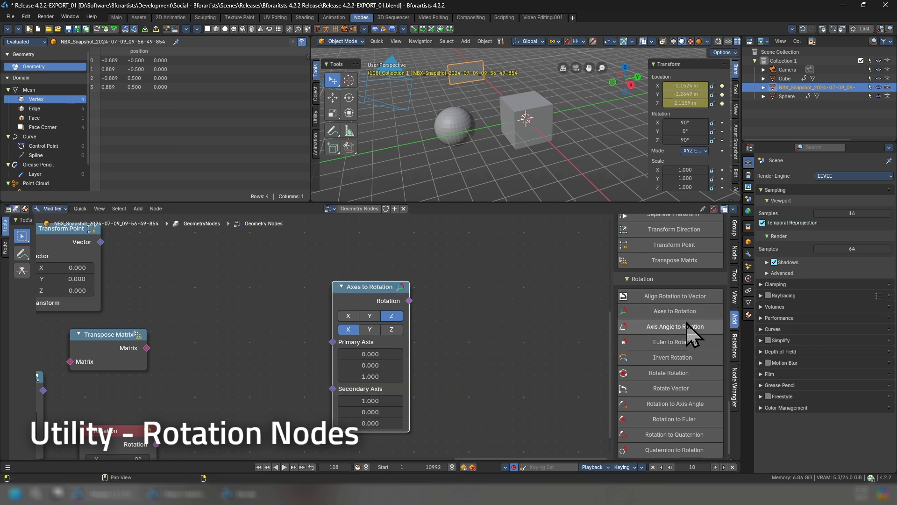
drag(685, 327, 433, 283)
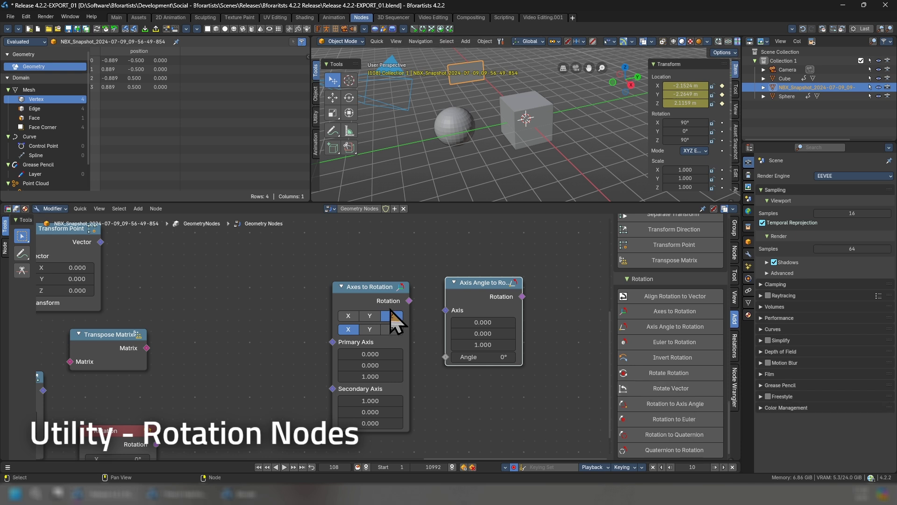
middle_drag(268, 351, 450, 343)
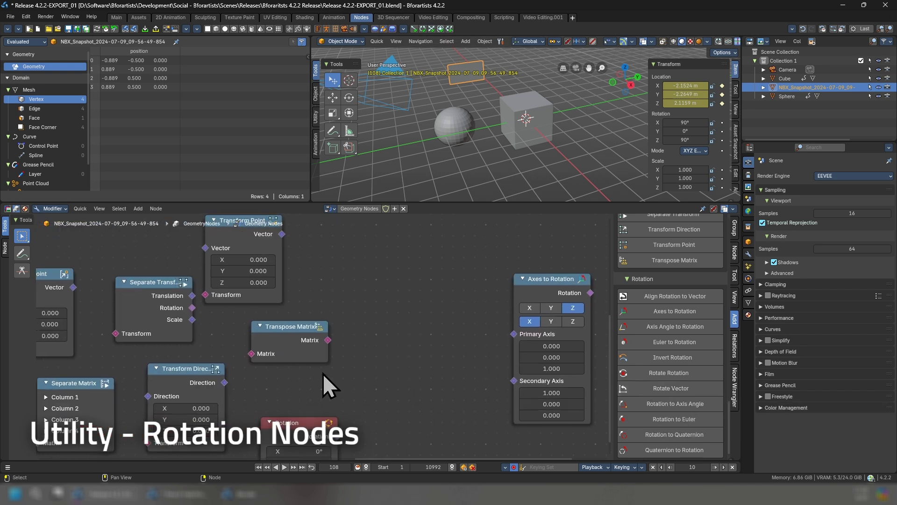
middle_drag(323, 373, 280, 331)
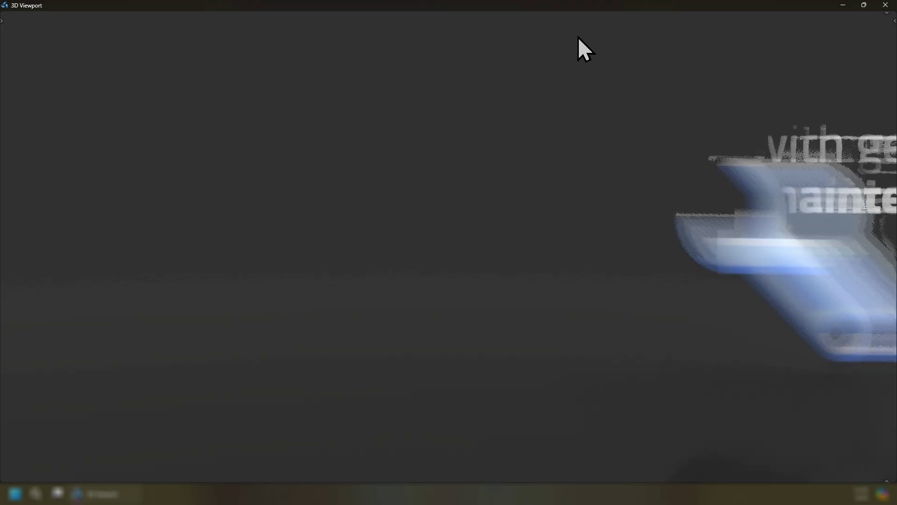